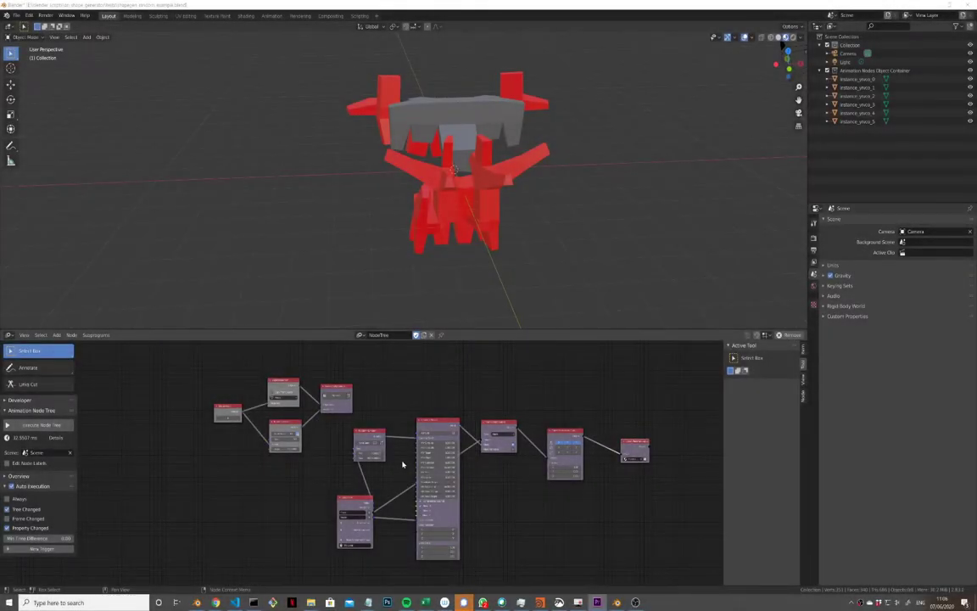
Raise the Random Number node's Node Seed one unit at a time past 338 to generate different shapes.
scroll(402, 464, up, 1)
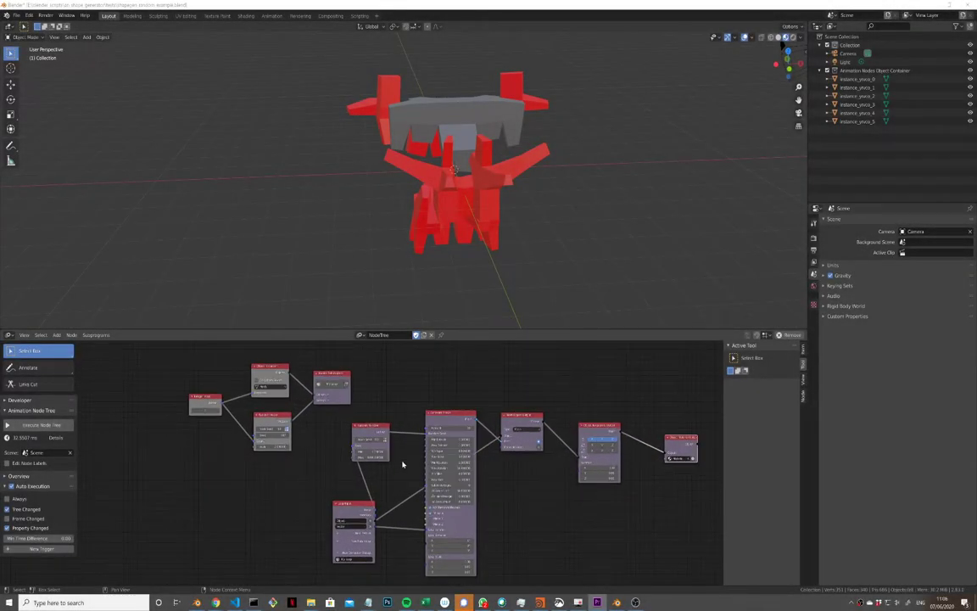
scroll(402, 464, up, 4)
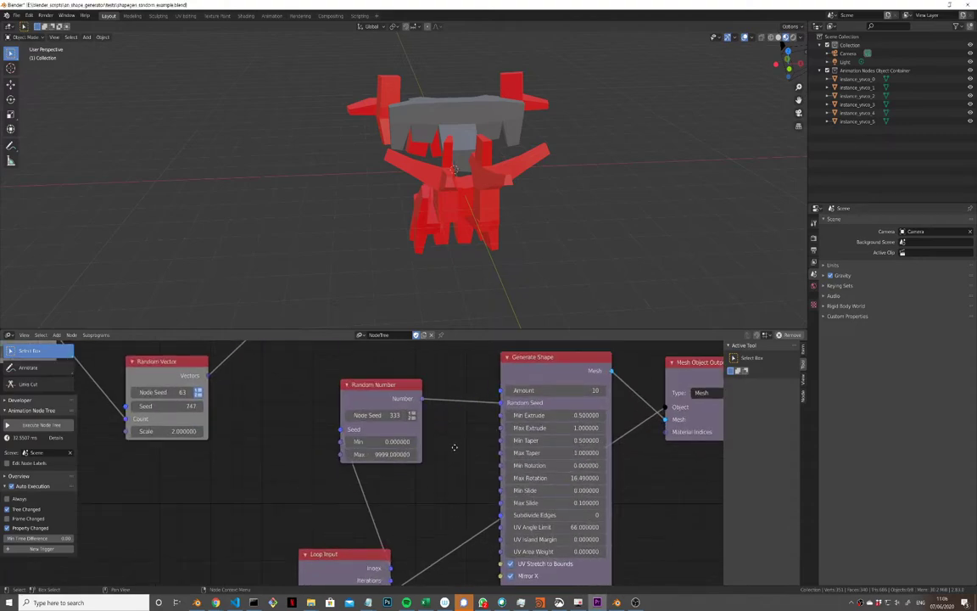
click(407, 441)
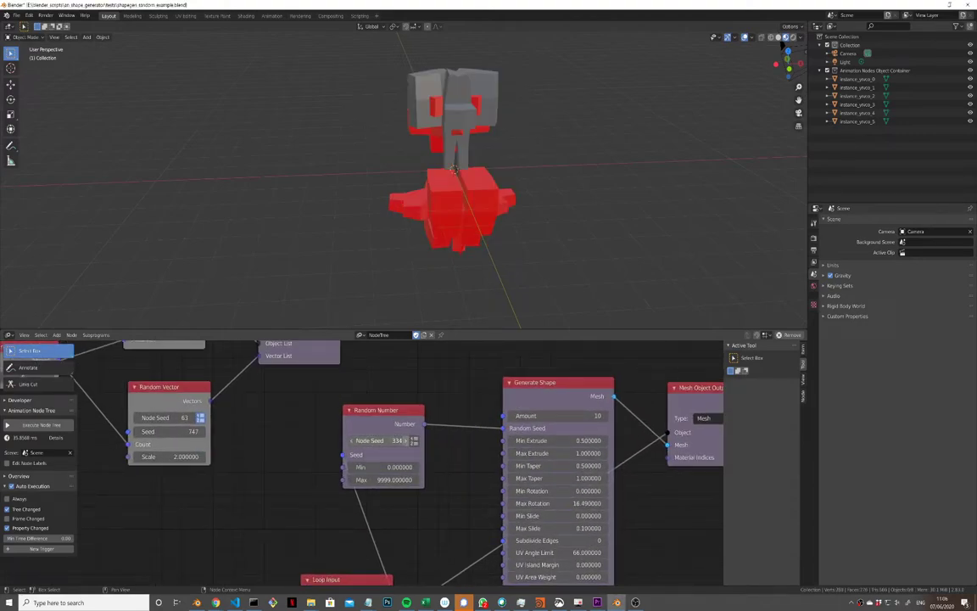
click(406, 441)
click(409, 440)
click(408, 440)
click(408, 441)
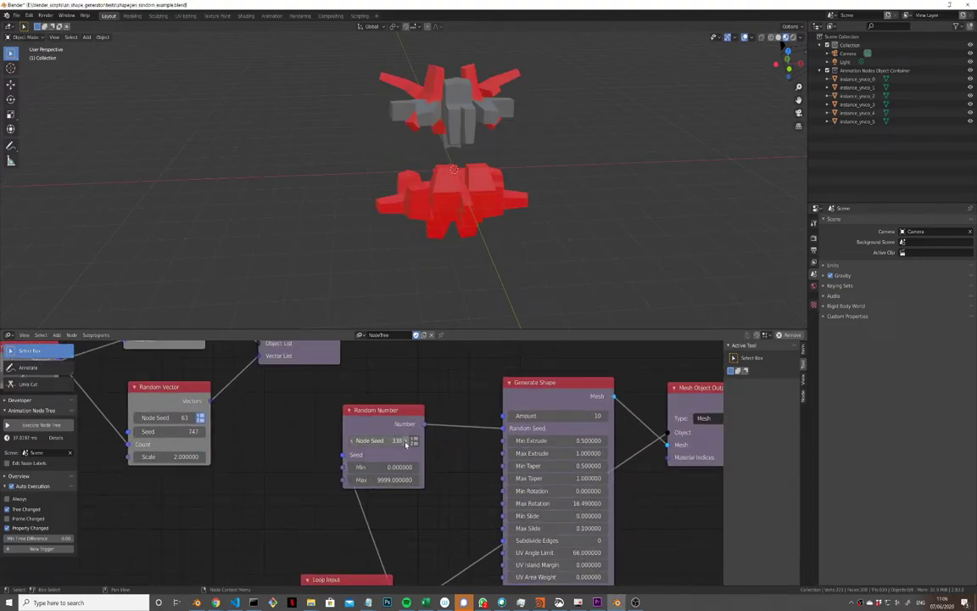
click(408, 441)
click(409, 440)
click(408, 440)
click(408, 441)
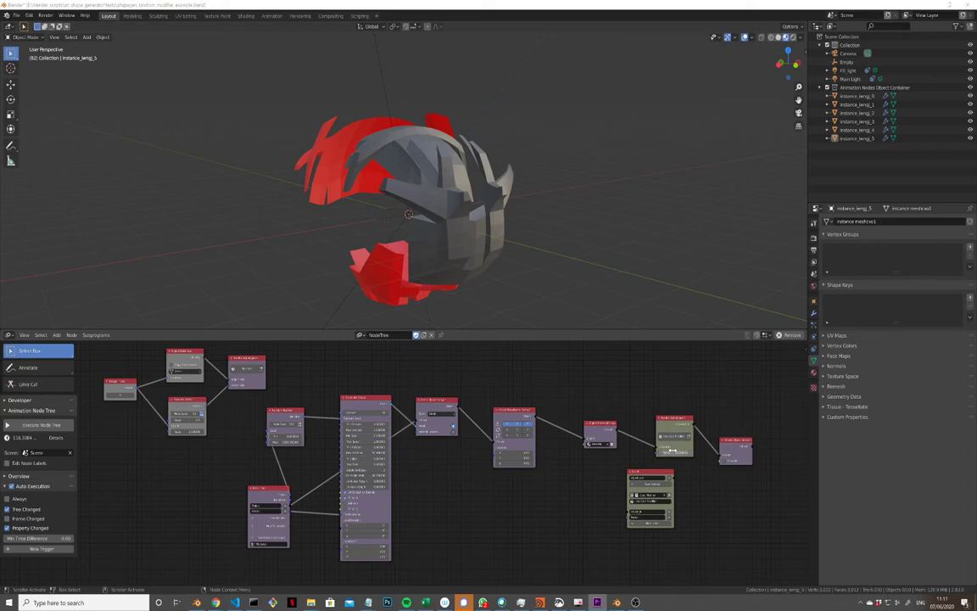
Step up the Random Number node's Node Seed several times in the cast modifier example to vary the rounded shapes.
mouse_move(678, 452)
mouse_down()
mouse_move(725, 453)
mouse_move(679, 452)
mouse_move(708, 453)
mouse_move(684, 452)
mouse_move(697, 453)
mouse_up()
scroll(714, 469, up, 5)
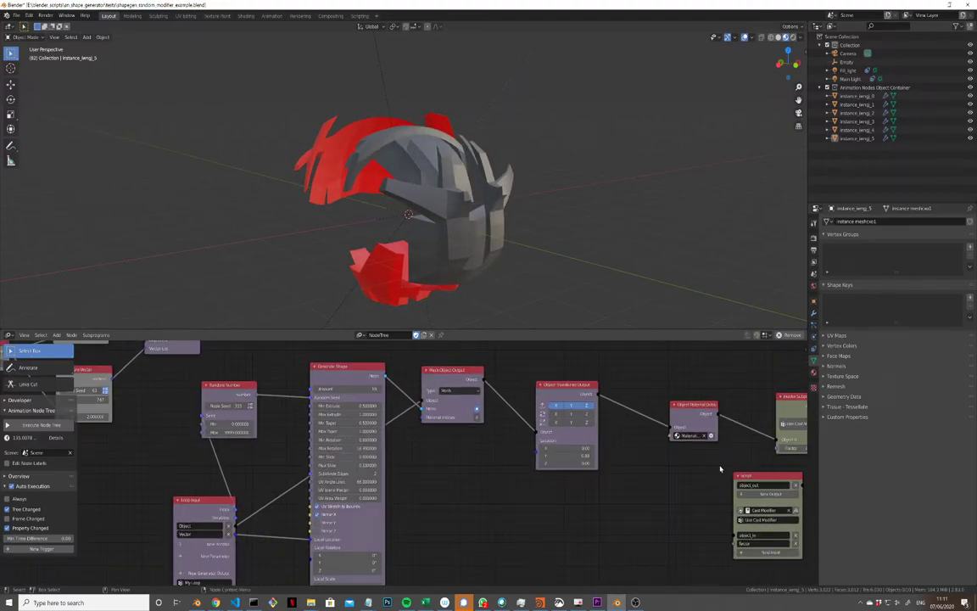
middle_drag(720, 468, 475, 508)
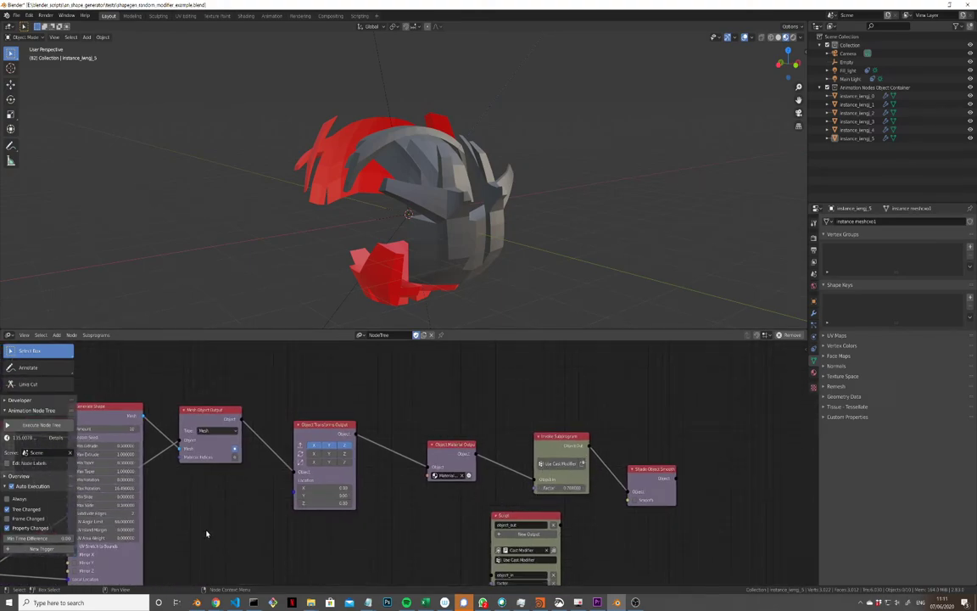
middle_drag(207, 530, 554, 515)
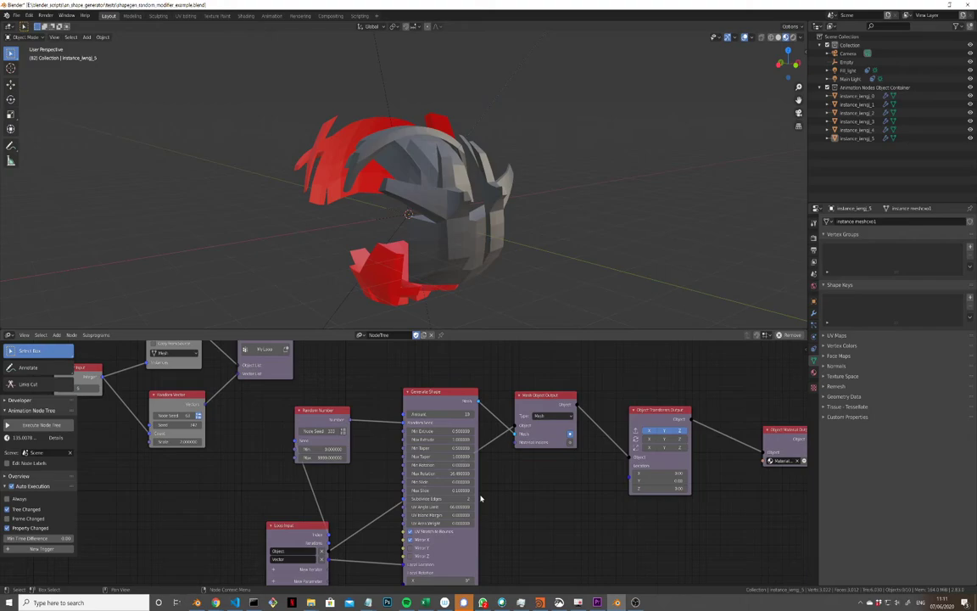
click(338, 433)
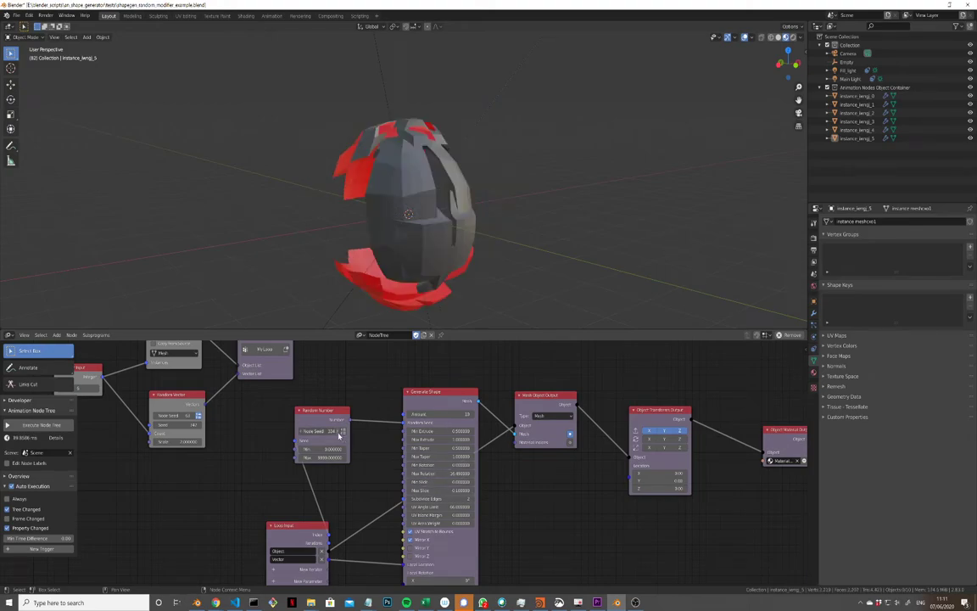
click(339, 433)
click(338, 432)
click(339, 433)
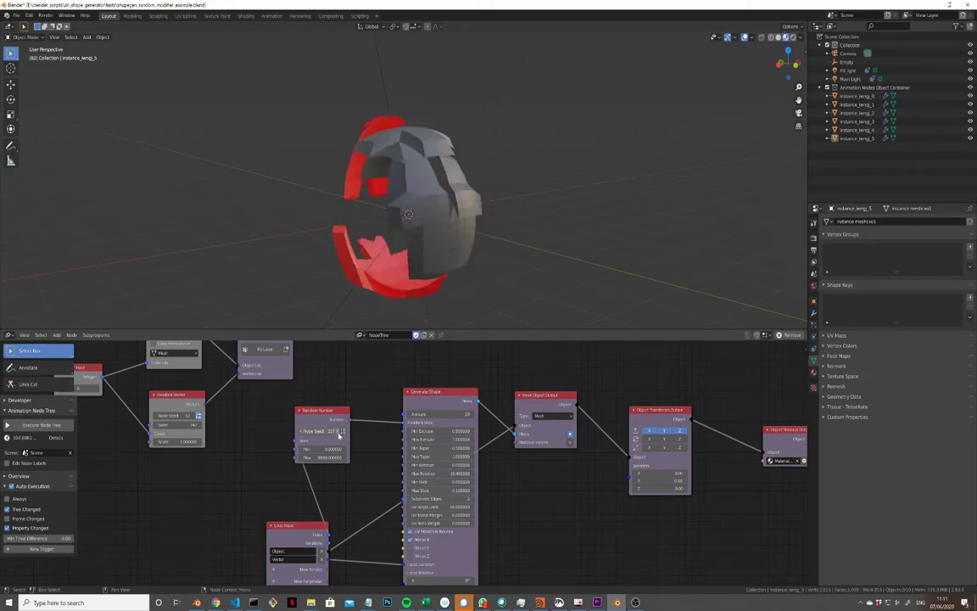
click(339, 433)
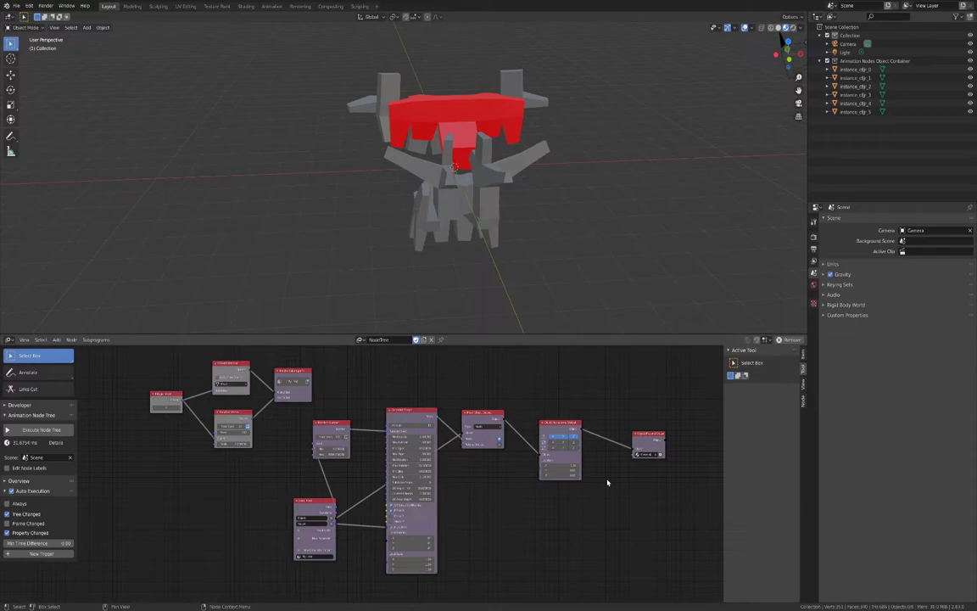
Add an Invoke Subprogram node below the Object Material Output node.
key(shift+a)
click(601, 367)
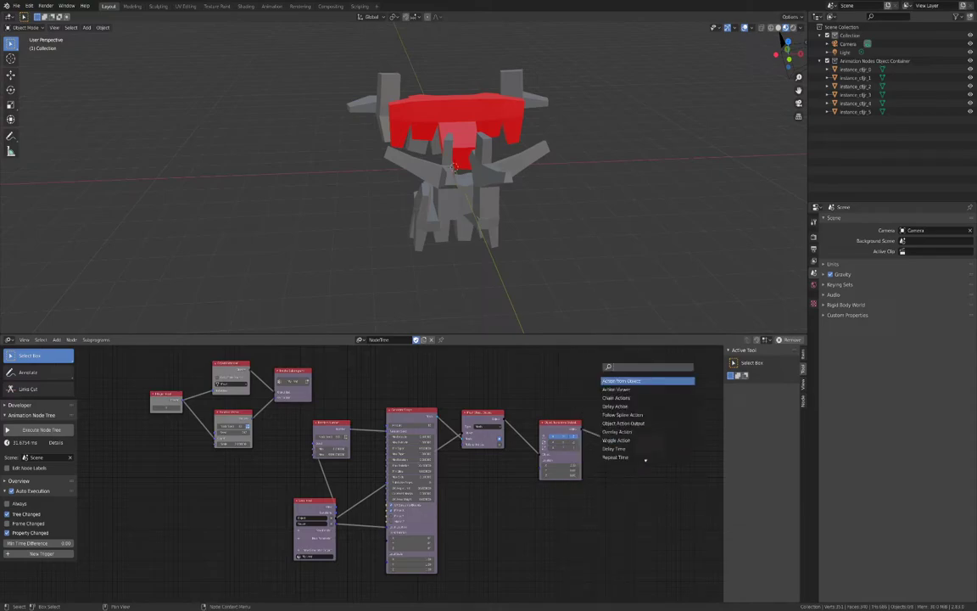
text(invoke)
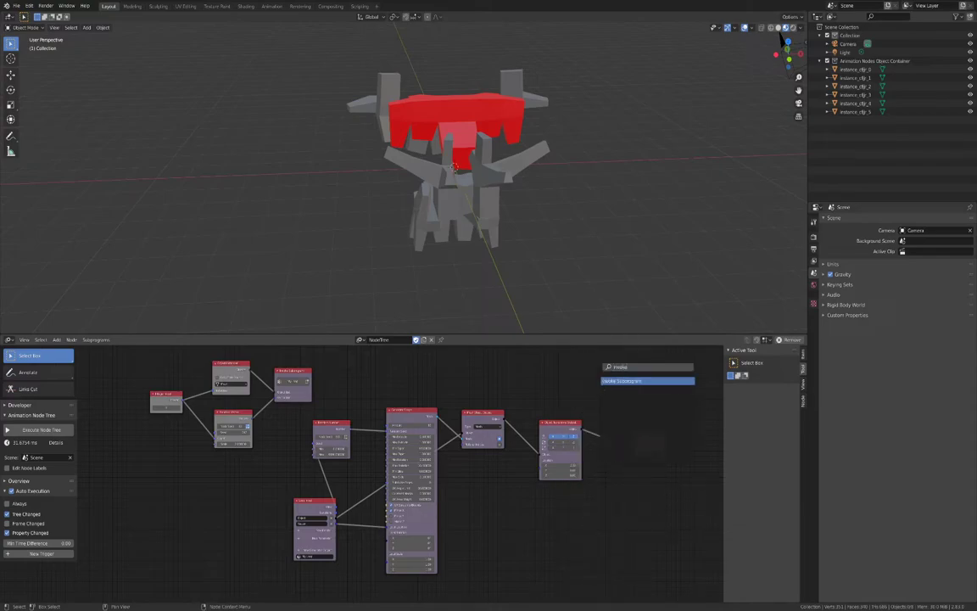
key(Return)
click(632, 518)
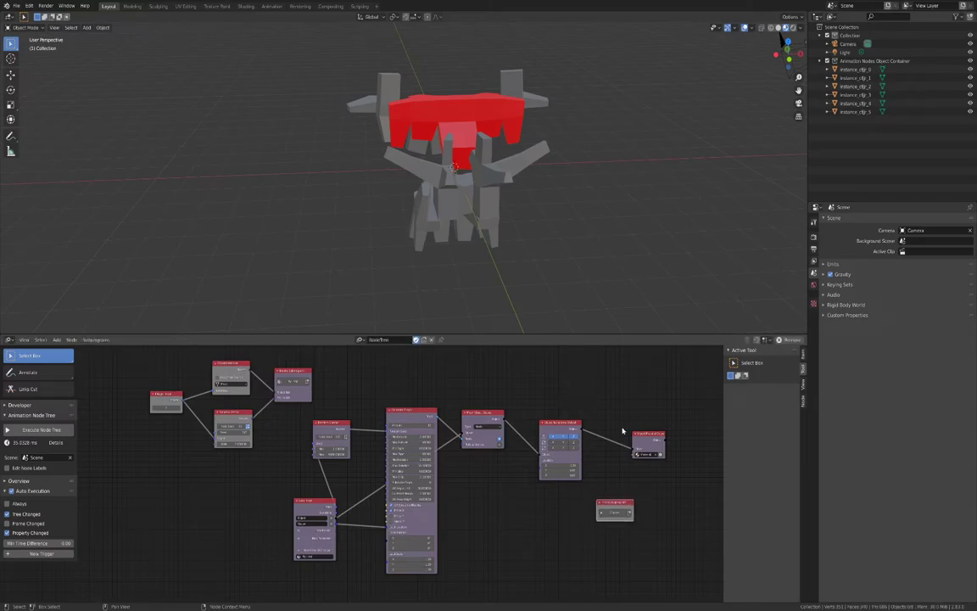
Create a new Script subprogram from the Invoke Subprogram node and name it Use Cast Modifier.
scroll(632, 518, up, 3)
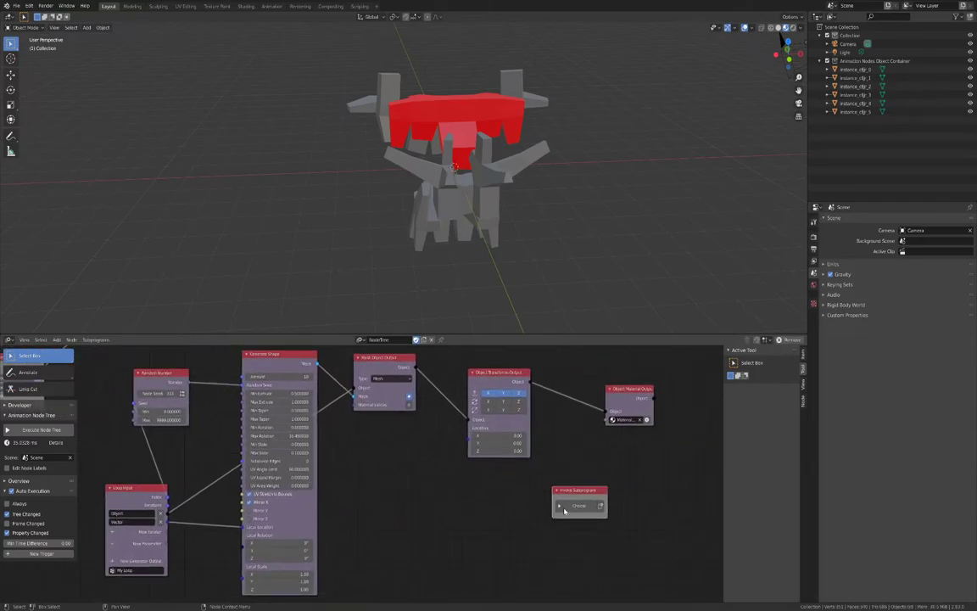
click(605, 507)
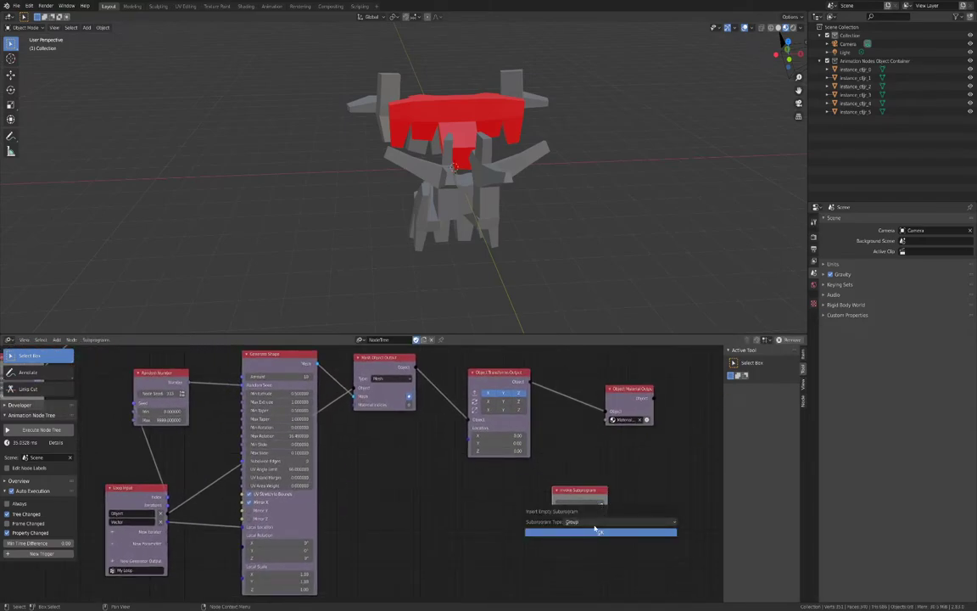
click(594, 522)
click(592, 550)
click(600, 532)
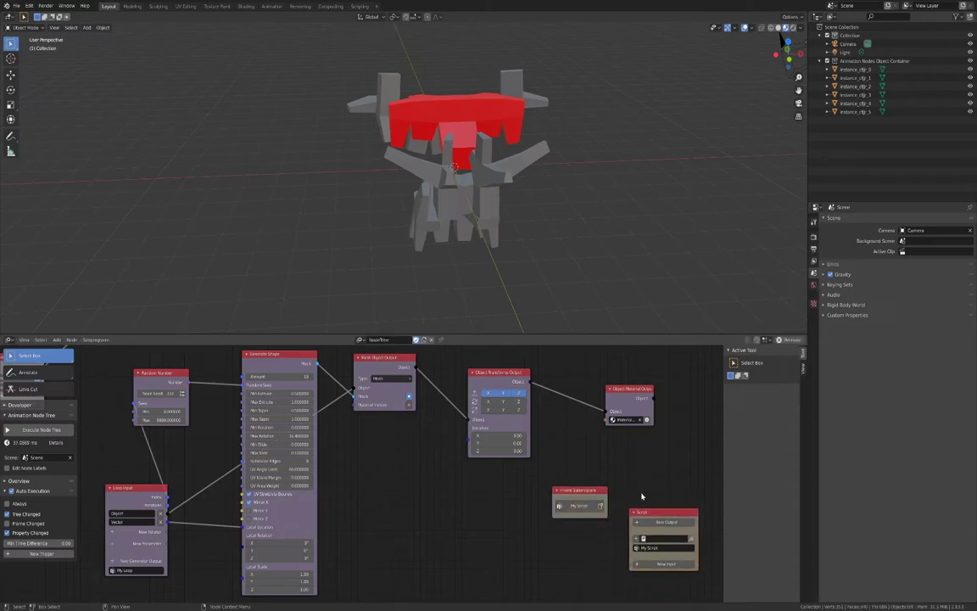
click(662, 549)
text(Use Cost Modifier)
key(Return)
Open the Cast Modifier.py script file in the Scripting workspace's text editor.
click(360, 7)
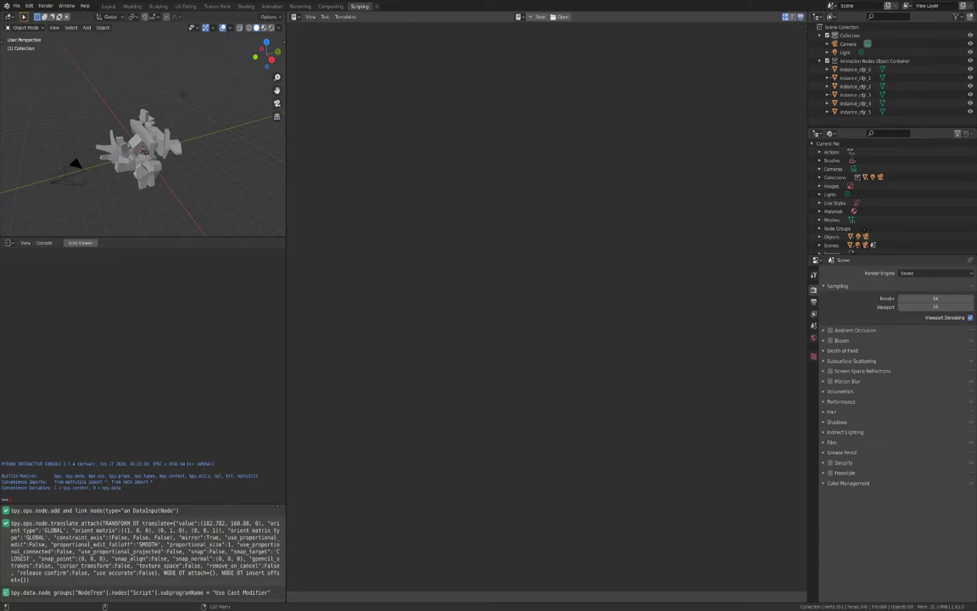
click(561, 17)
click(382, 67)
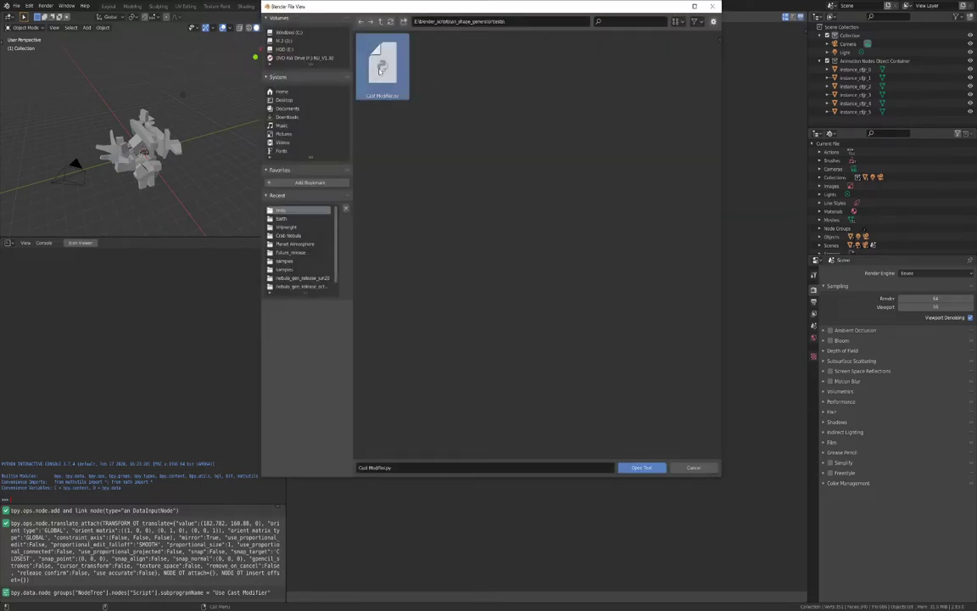
click(642, 468)
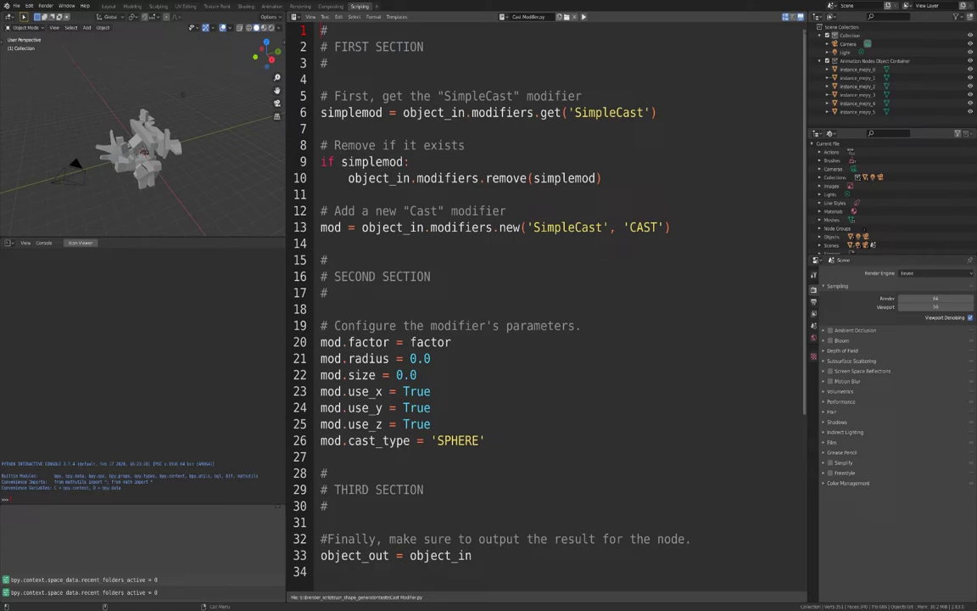
Examine the script's three sections: adding the Cast modifier, configuring its parameters, and outputting the object.
drag(670, 227, 320, 30)
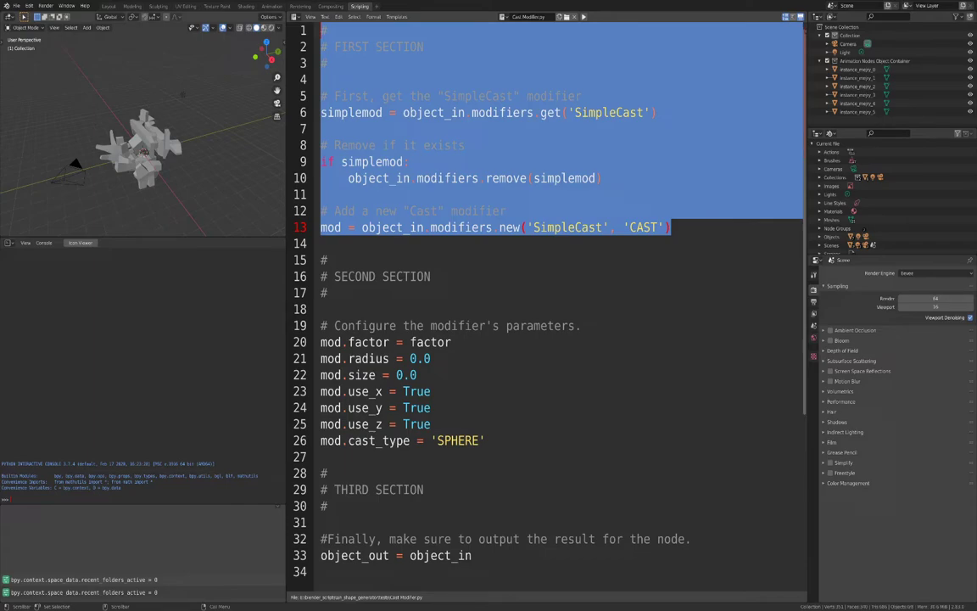
drag(486, 440, 321, 260)
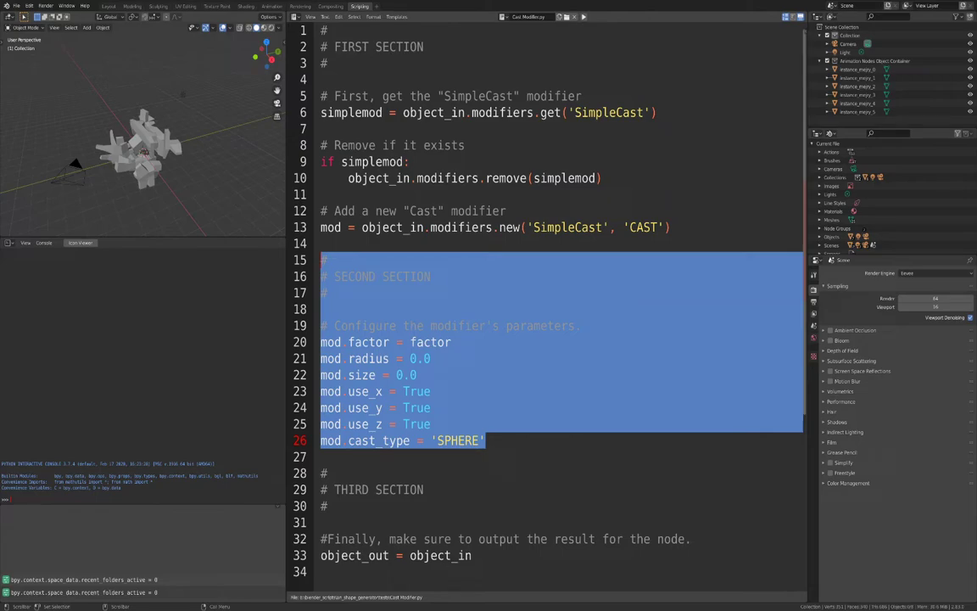
drag(471, 555, 320, 472)
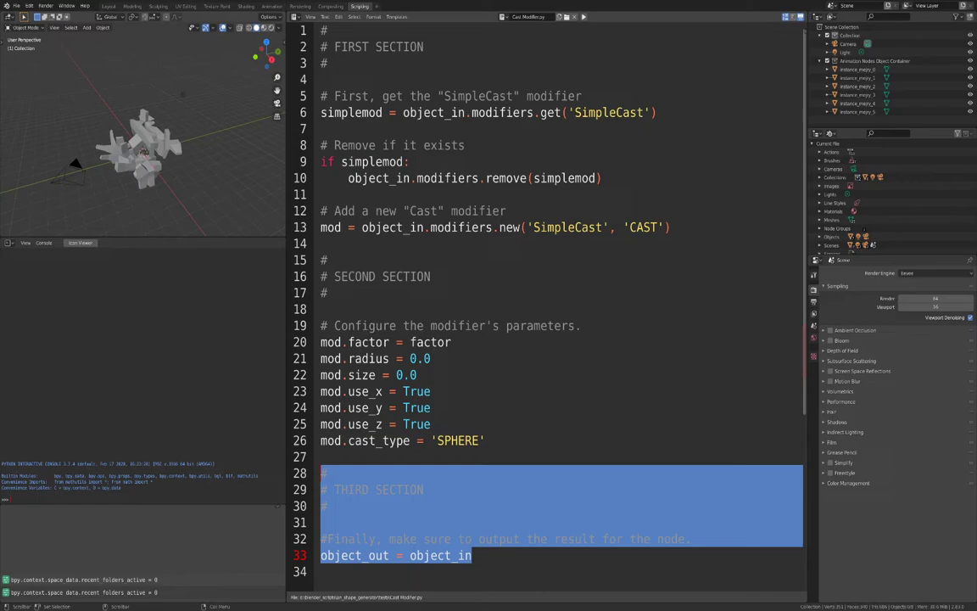
click(321, 572)
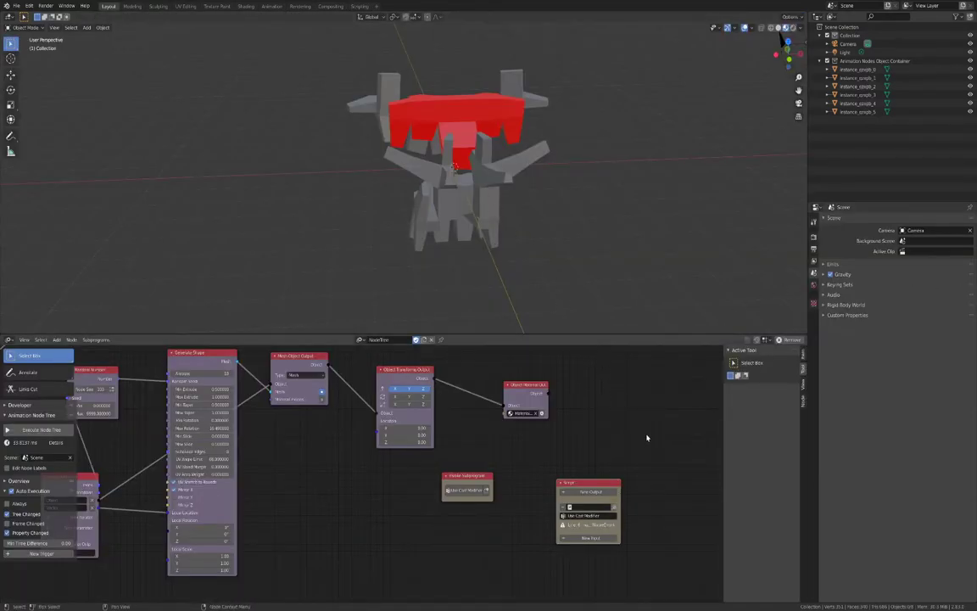
Assign the Cast Modifier.py text to the Script node.
scroll(650, 494, up, 2)
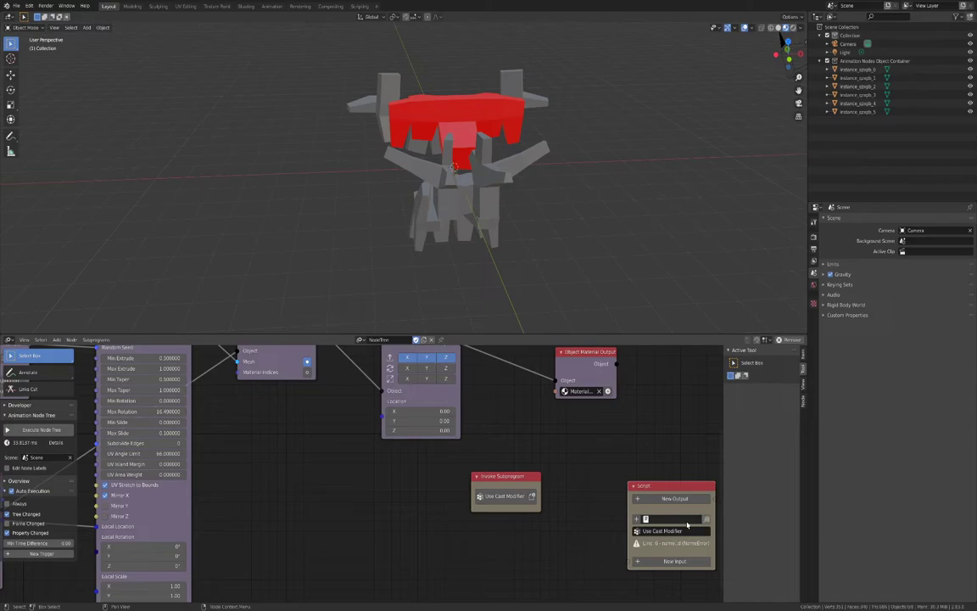
click(666, 519)
click(675, 418)
middle_drag(692, 449, 577, 408)
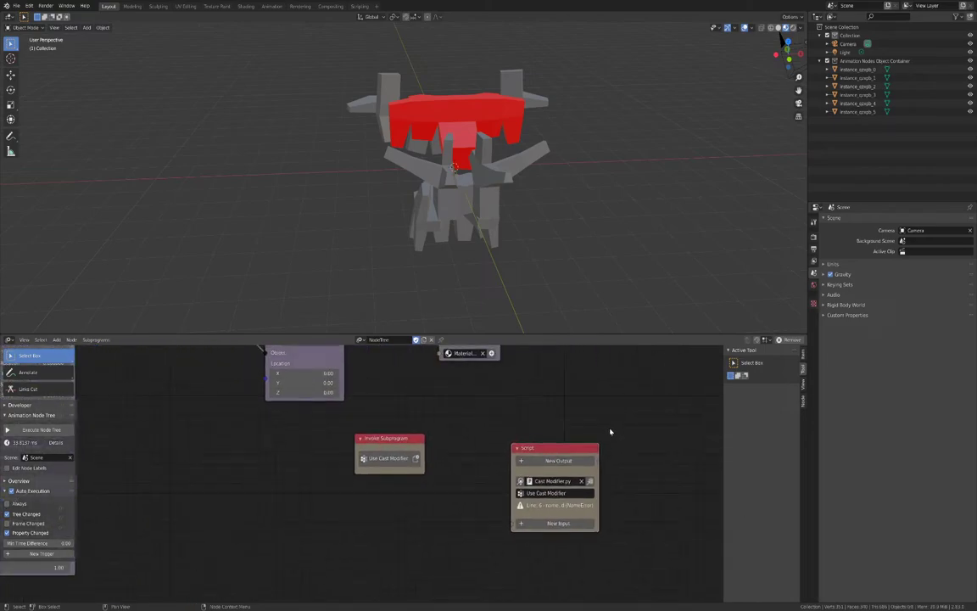
scroll(644, 479, up, 1)
scroll(645, 479, up, 1)
middle_drag(507, 490, 460, 509)
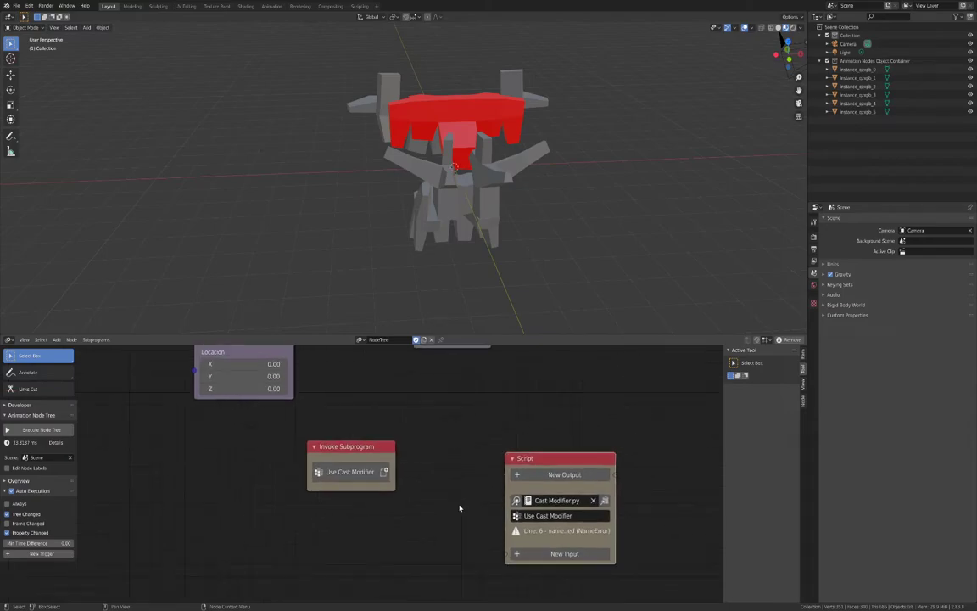
Add an Object input to the Script node and name it object_in.
click(584, 556)
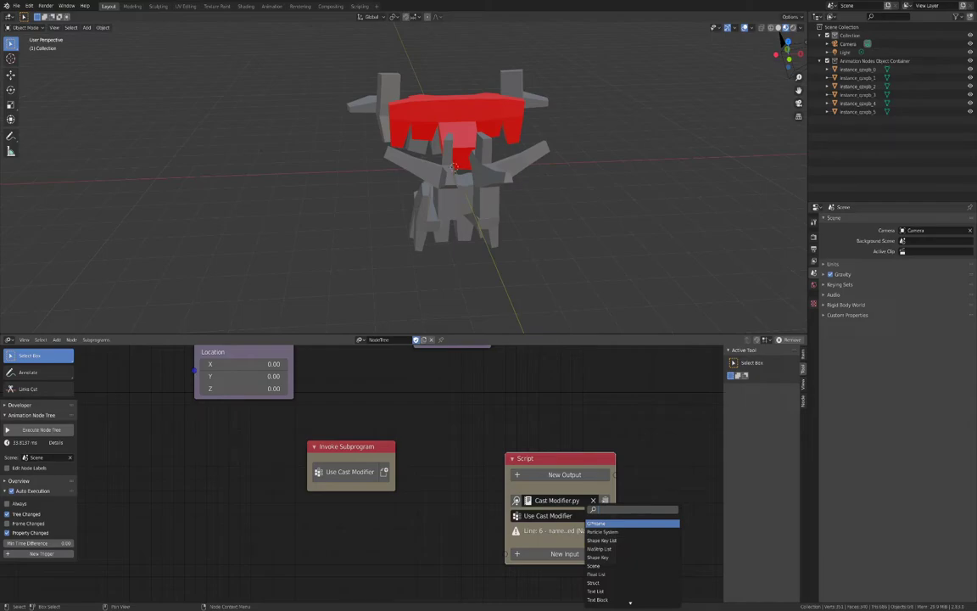
text(Object)
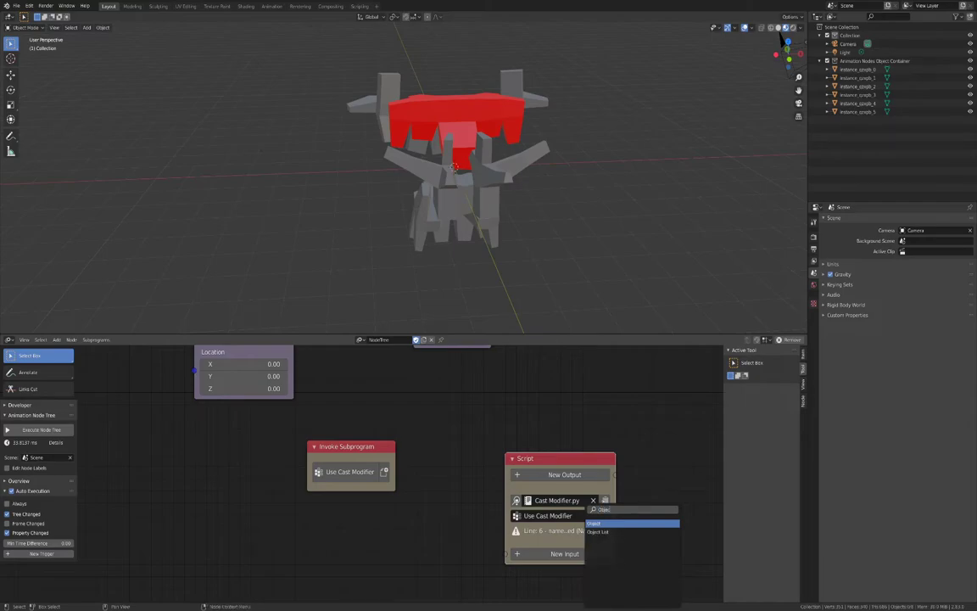
click(599, 523)
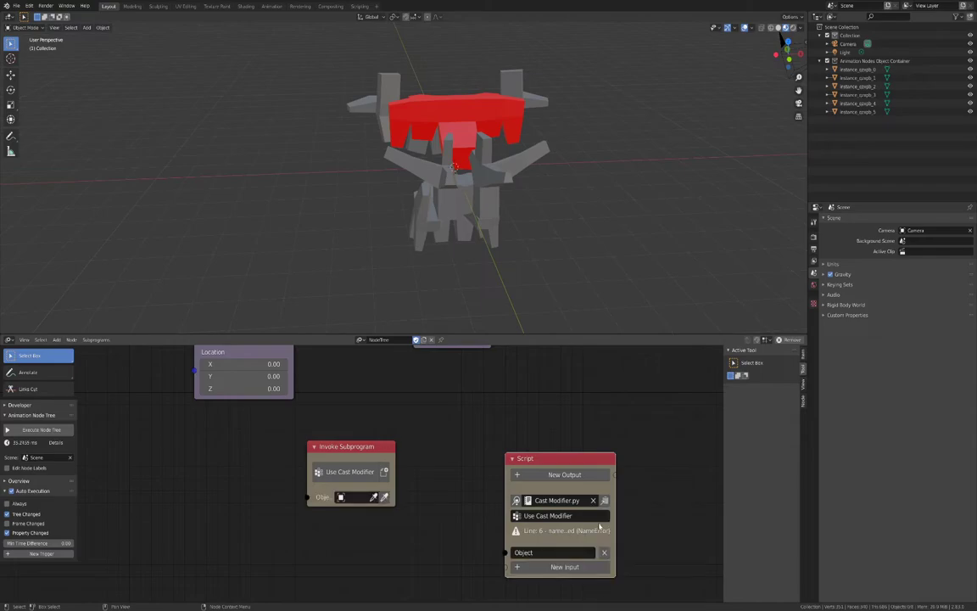
click(551, 553)
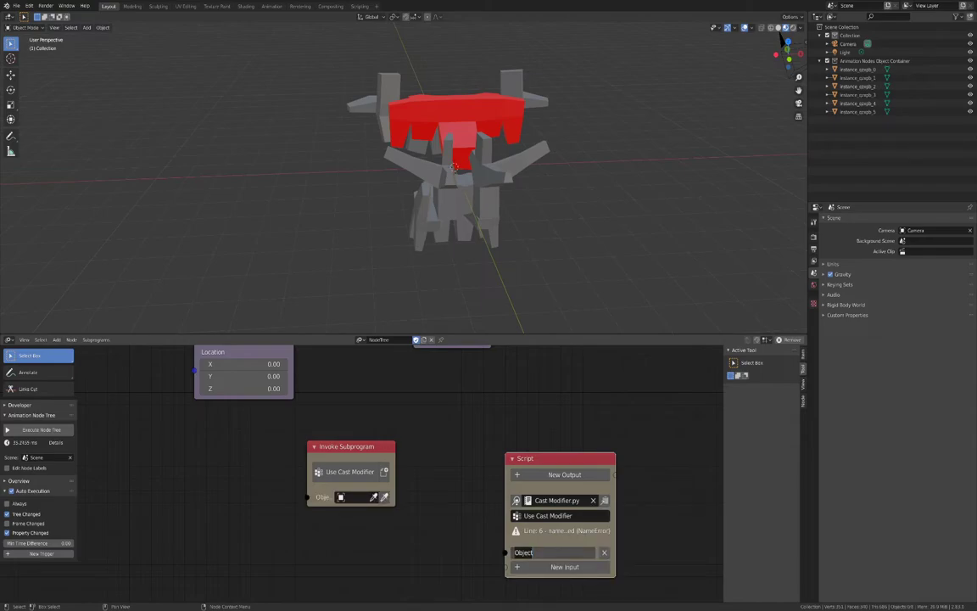
text(object_in)
key(Return)
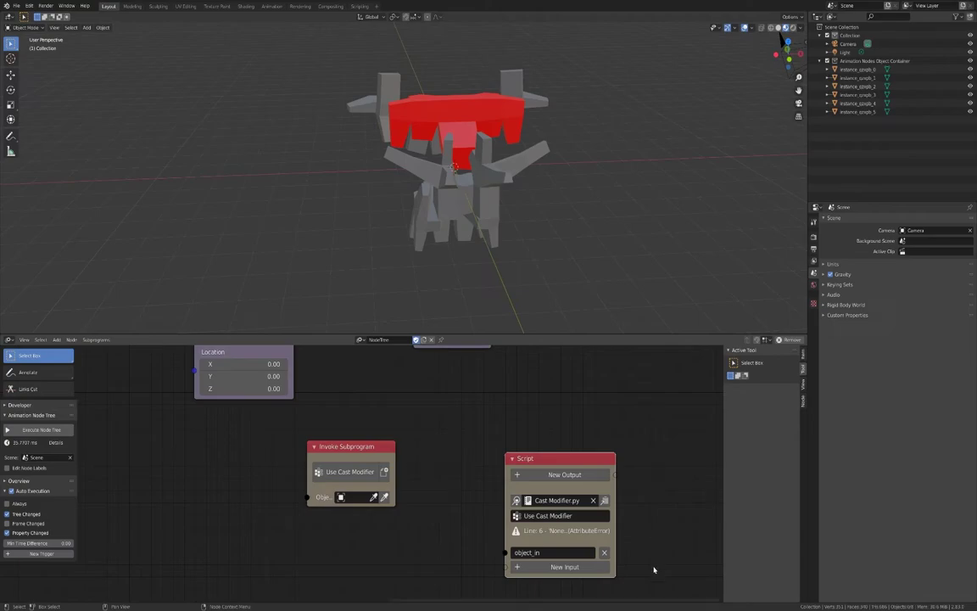
Add a Float input to the Script node and name it factor.
click(565, 566)
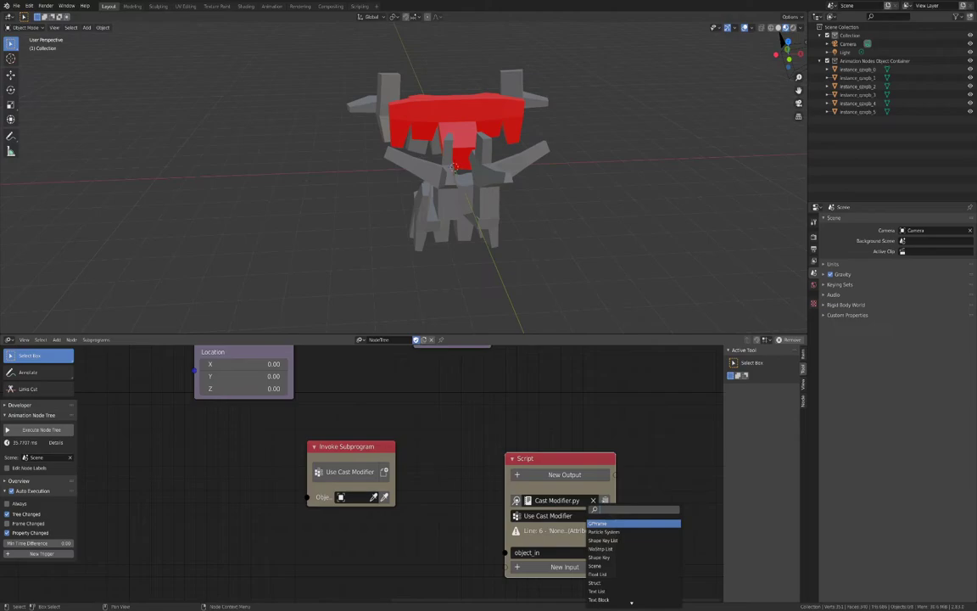
text(float)
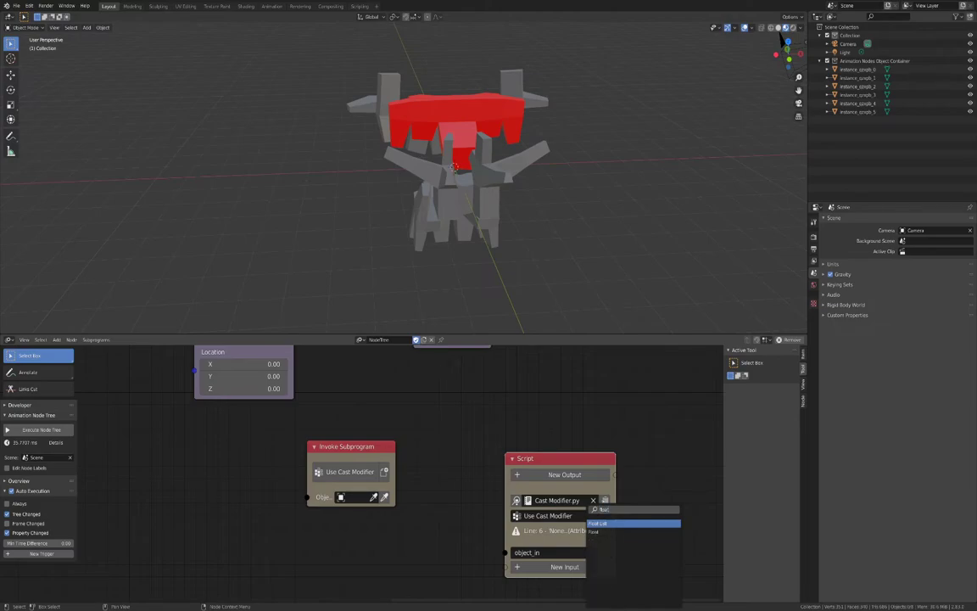
click(595, 533)
click(543, 565)
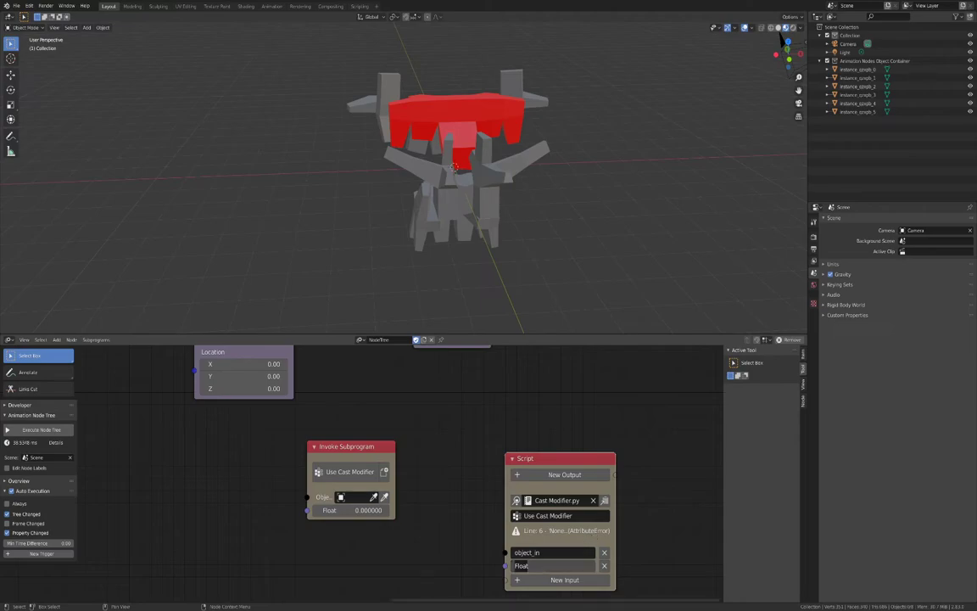
text(factor)
key(Return)
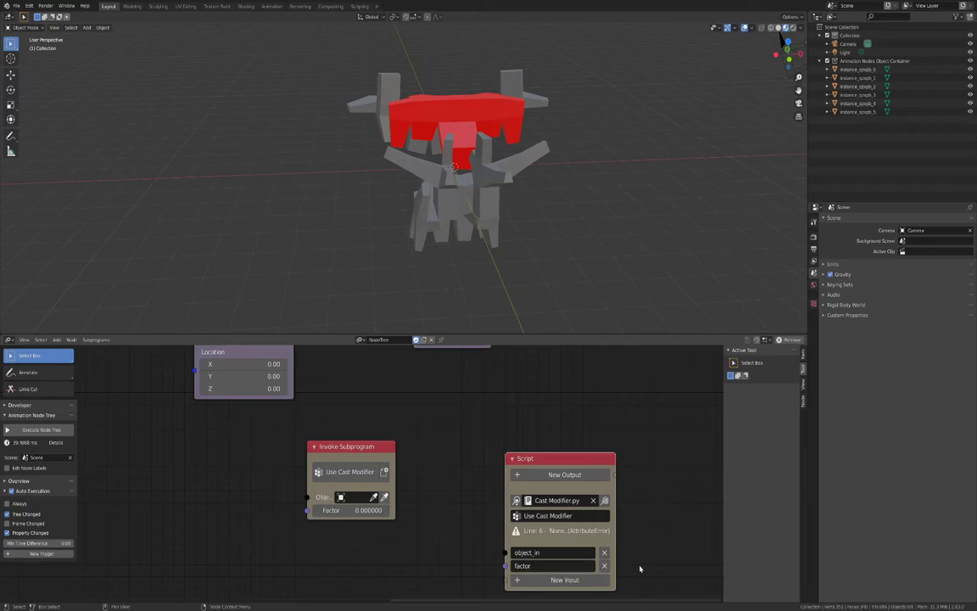
Add an Object output to the Script node and name it object_out.
click(599, 476)
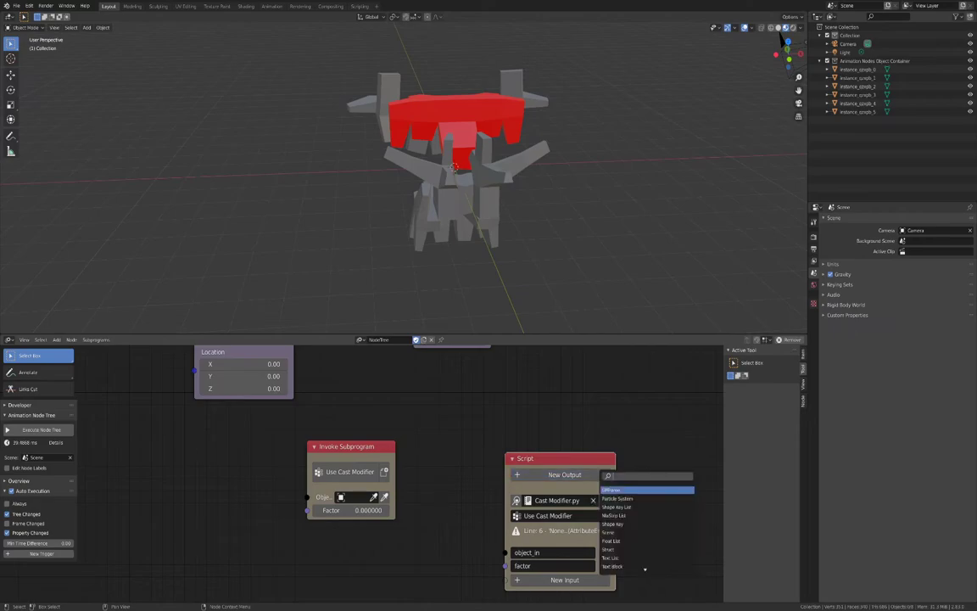
text(Object)
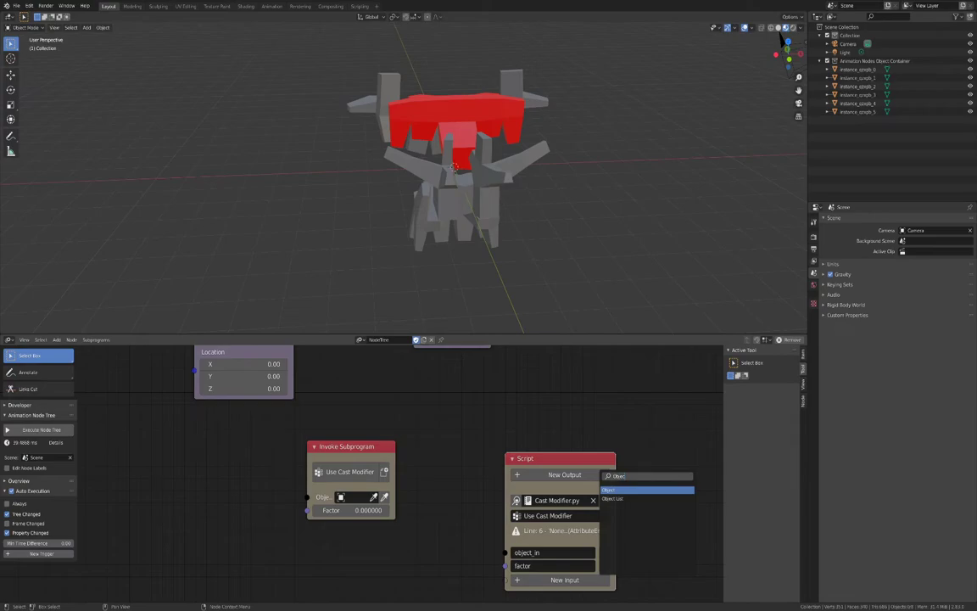
key(Return)
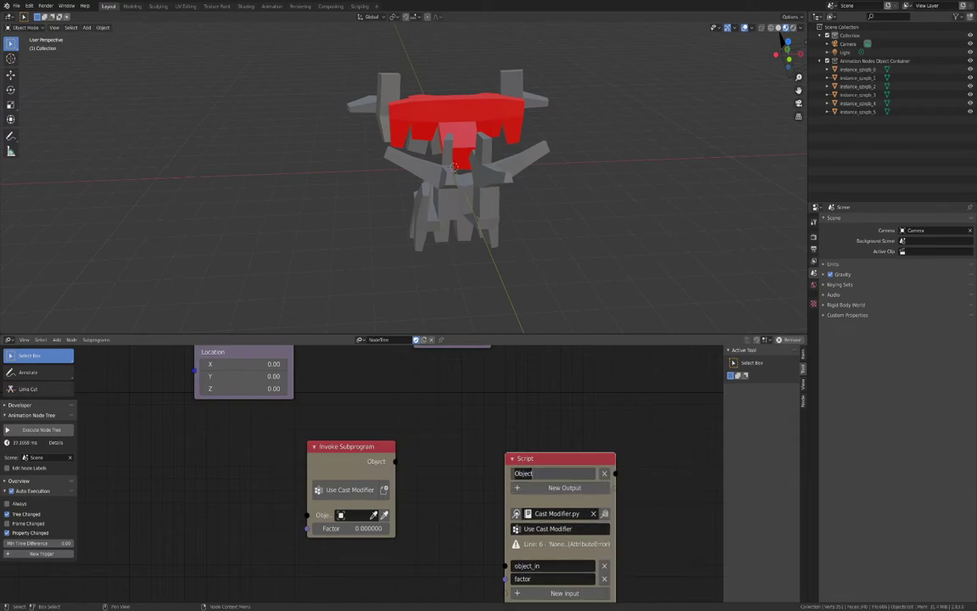
text(object_out)
key(Return)
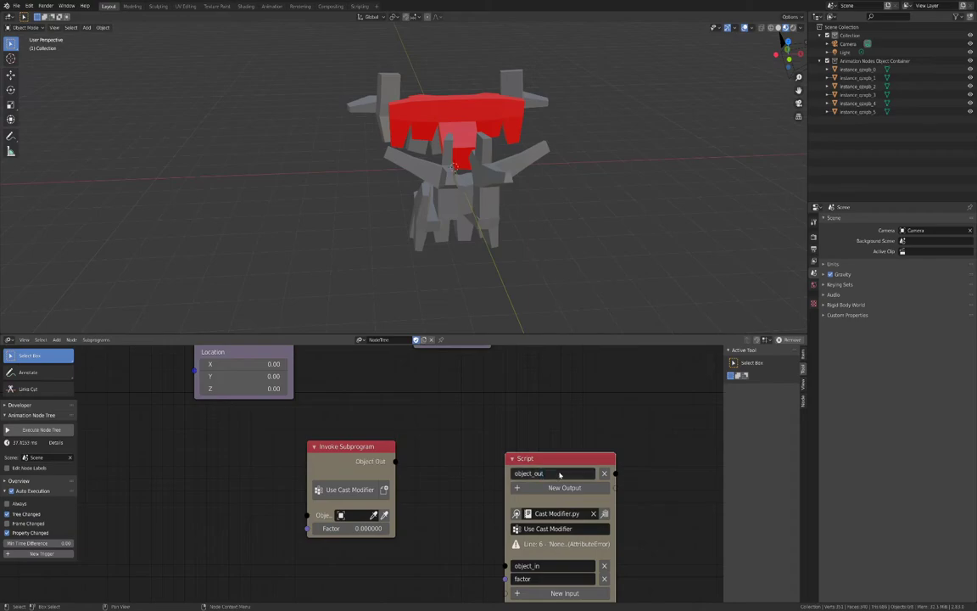
Place the Invoke Subprogram node beside Object Material Output and link the material node's Object output to its object input.
drag(350, 448, 661, 371)
scroll(573, 419, down, 1)
scroll(574, 419, down, 1)
middle_drag(497, 405, 480, 439)
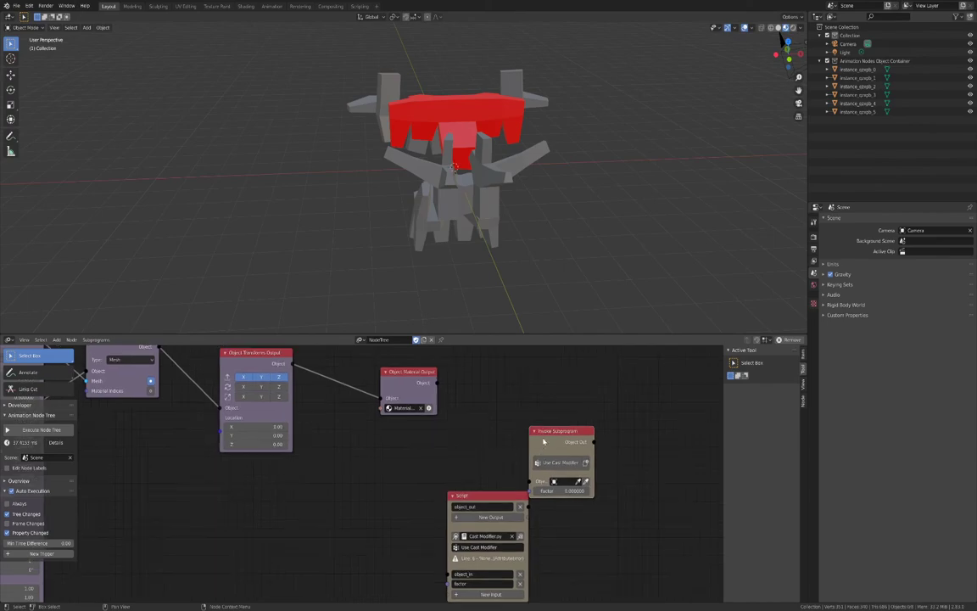
drag(555, 433, 500, 367)
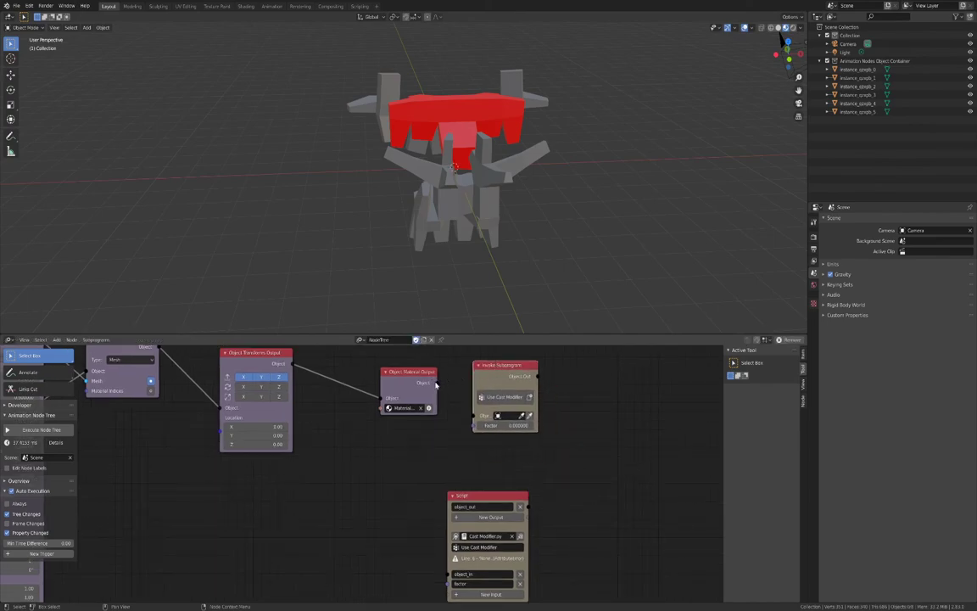
drag(435, 383, 477, 418)
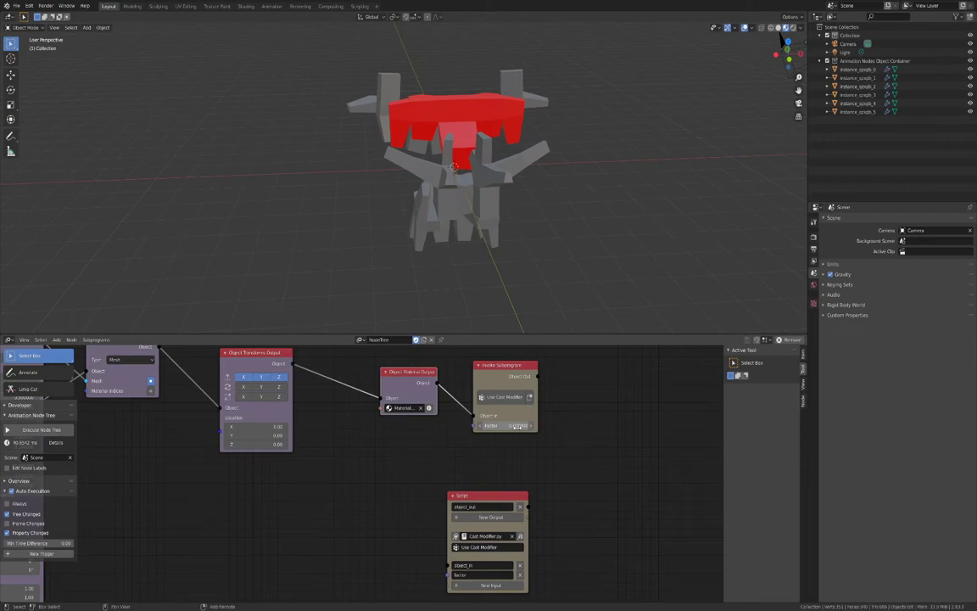
Raise the Use Cast Modifier factor to about 0.78 and vary the Random Number node's seed to generate different cast shapes.
drag(516, 426, 594, 426)
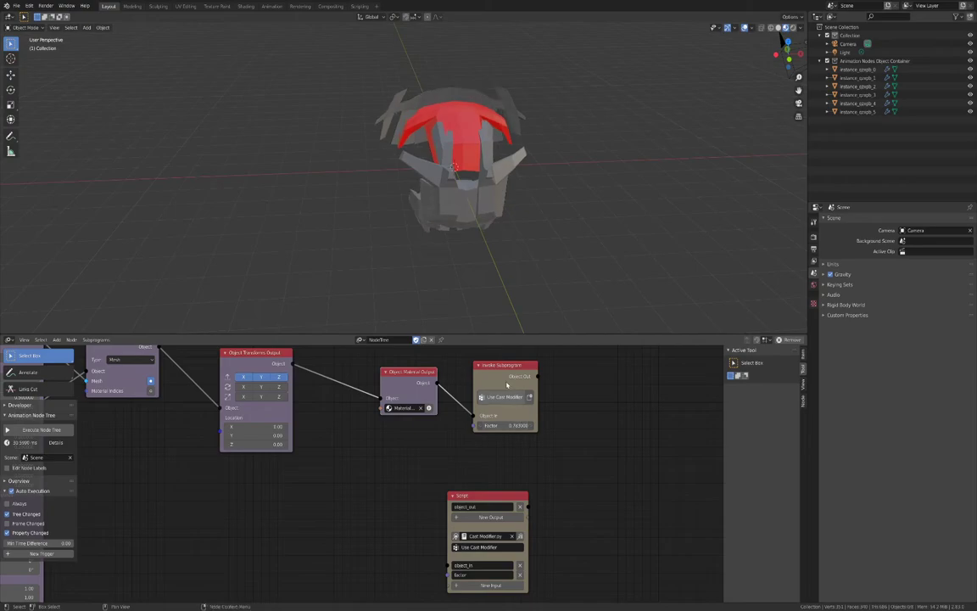
scroll(311, 447, down, 2)
middle_drag(246, 519, 410, 536)
scroll(410, 537, down, 1)
click(159, 421)
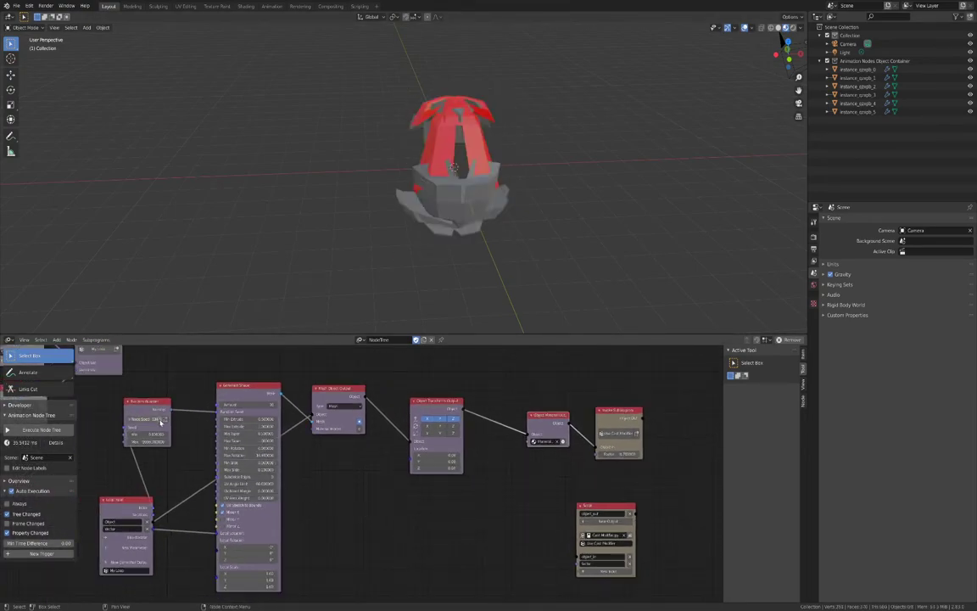
click(160, 421)
drag(167, 420, 161, 421)
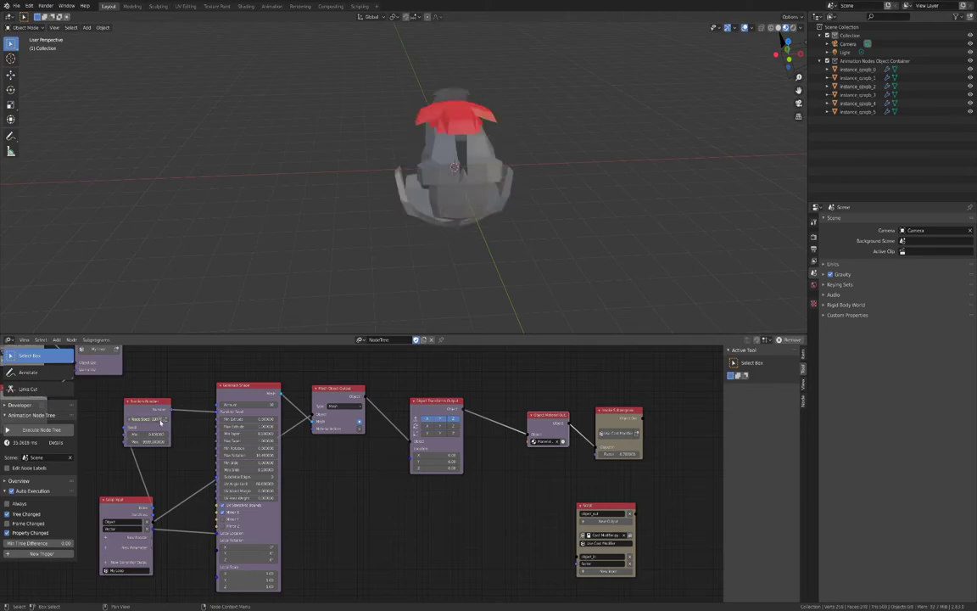
Add a Shade Object Smooth node after the Invoke Subprogram node and feed it the subprogram's Object Out.
middle_drag(629, 506, 607, 503)
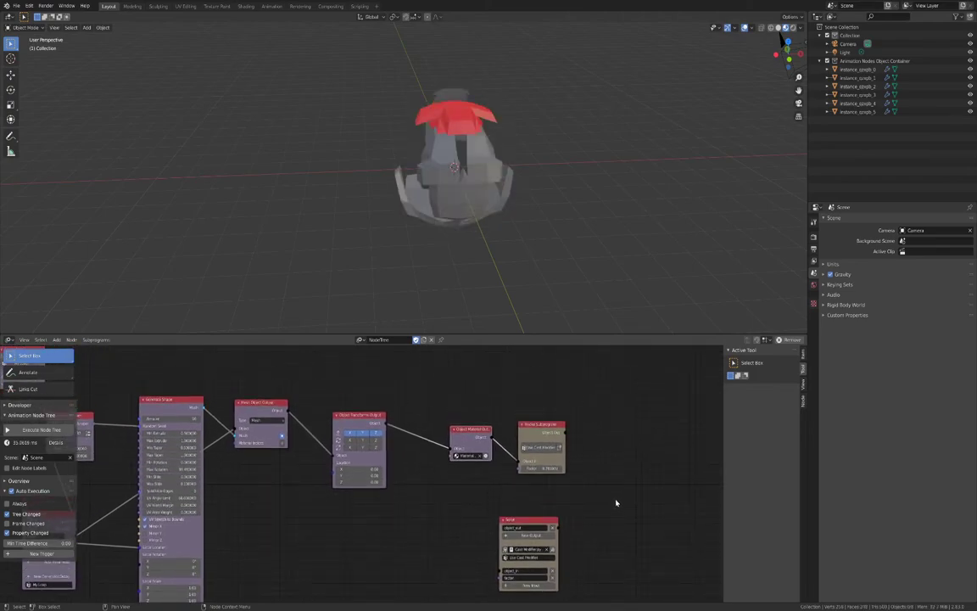
key(shift+a)
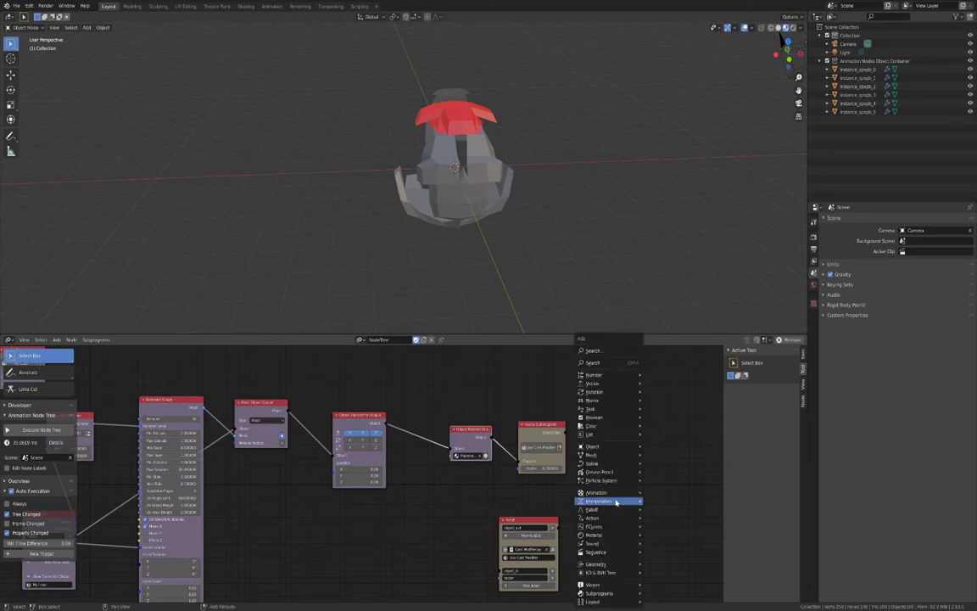
click(620, 363)
text(shade)
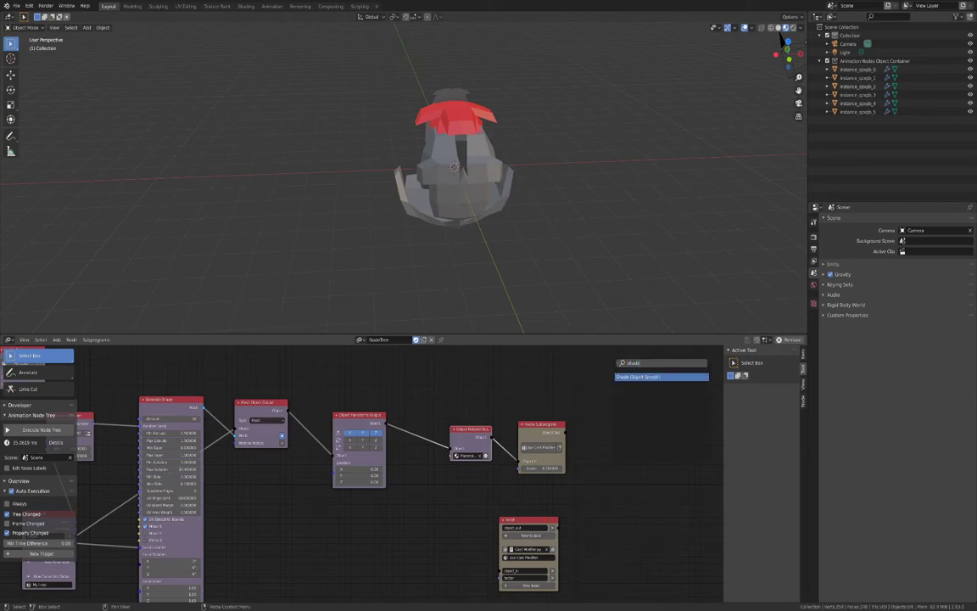
click(647, 376)
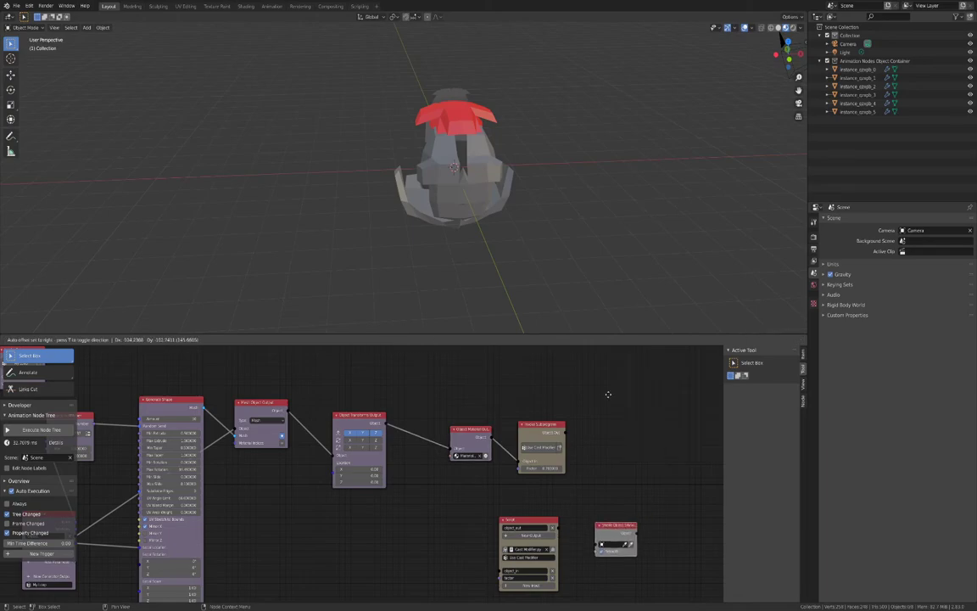
click(620, 580)
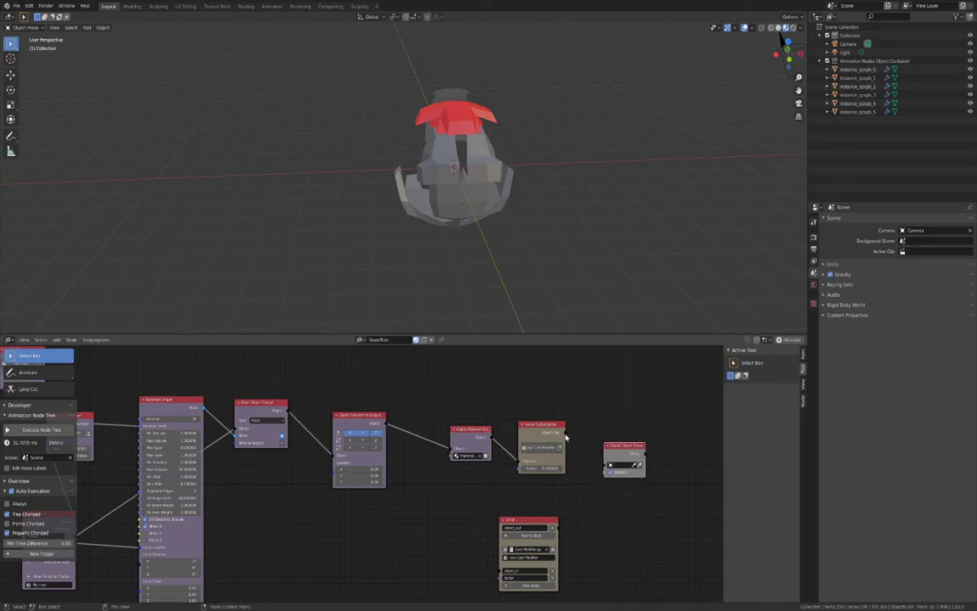
drag(564, 432, 606, 465)
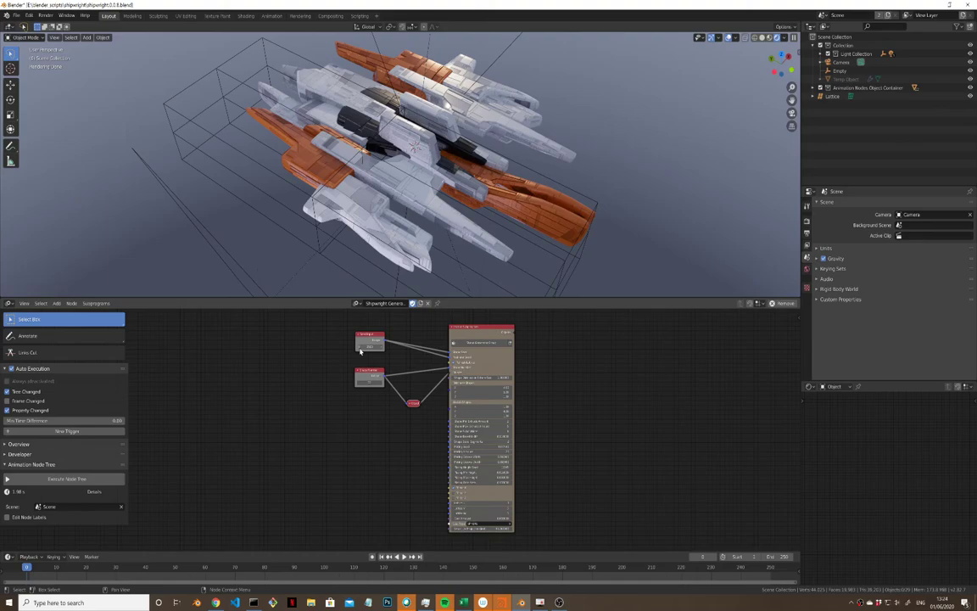
In the shipwright project, step the upper input node's value several times to generate different spaceship variations.
click(359, 348)
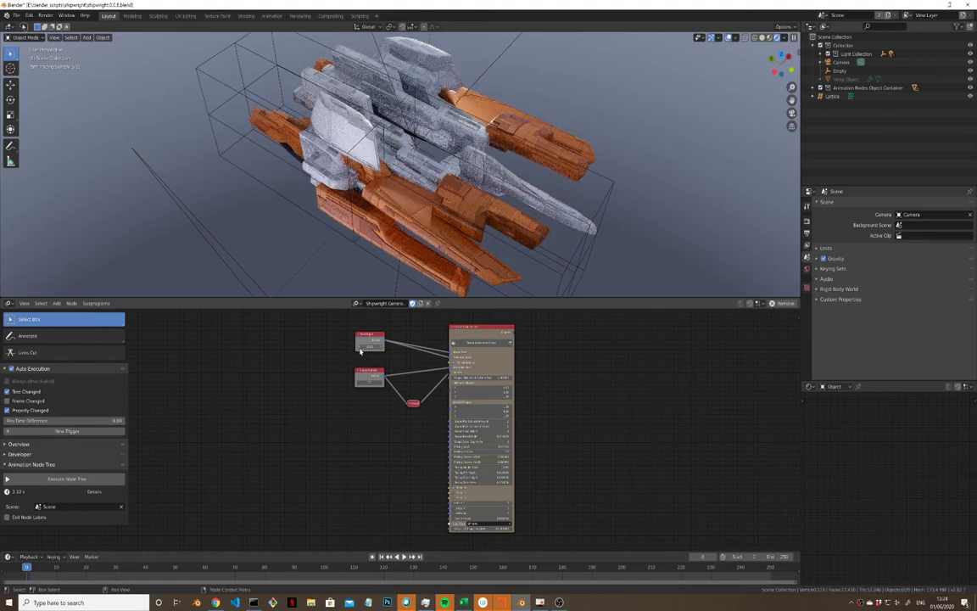
click(360, 351)
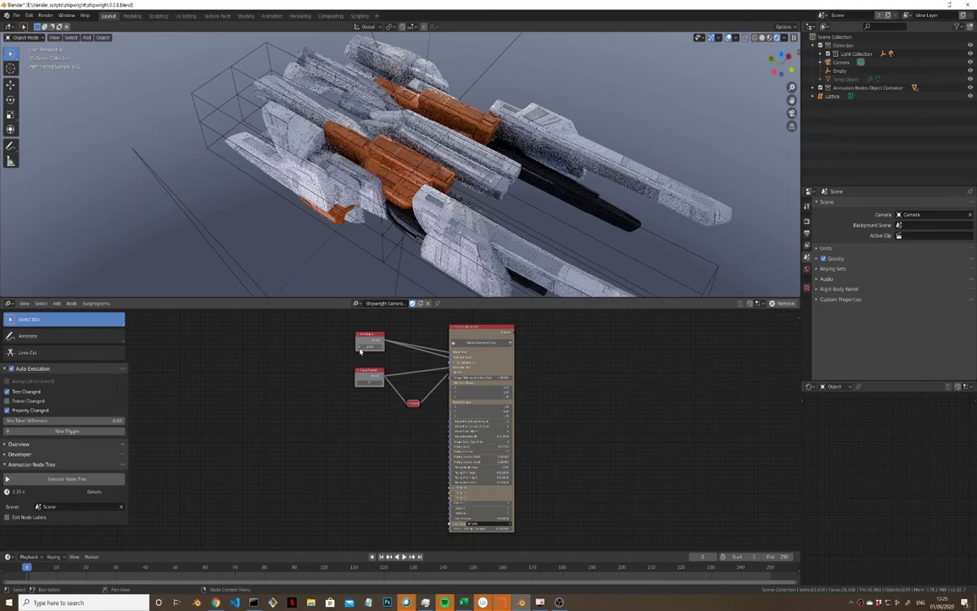
click(359, 350)
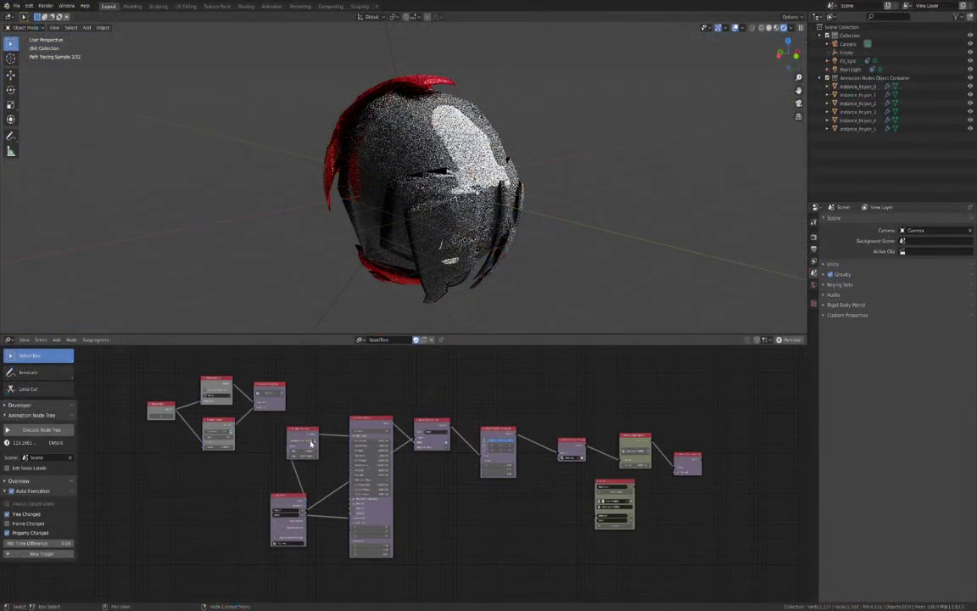